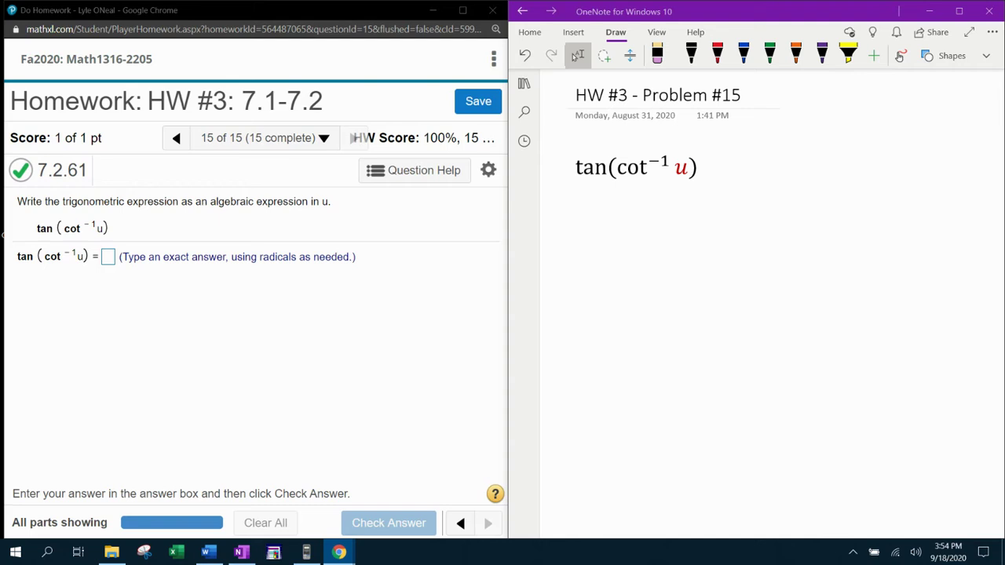
In blue ink, brace cot⁻¹u as θ and write θ = cot⁻¹u, then circle cot⁻¹ in red.
click(743, 54)
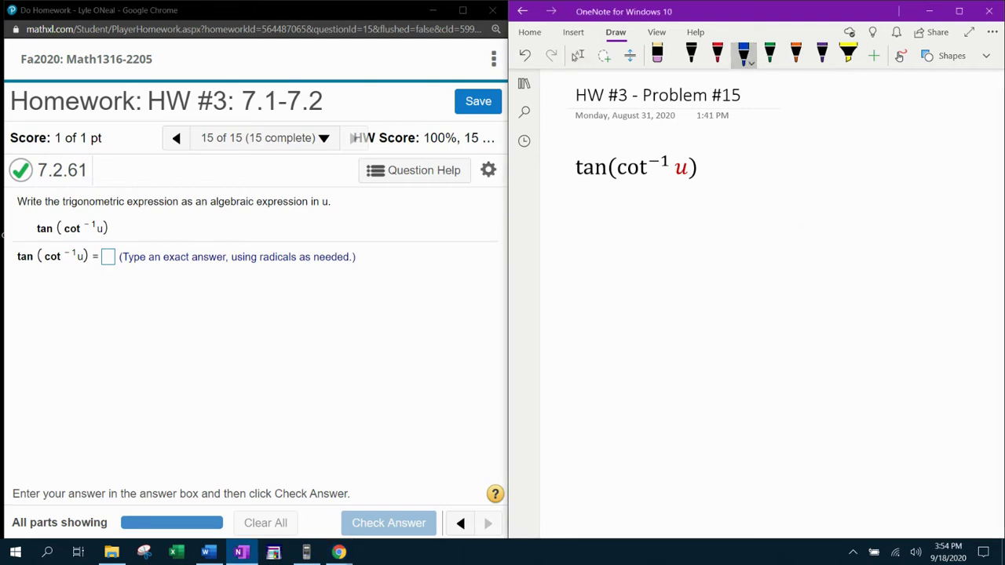
mouse_move(616, 187)
mouse_down()
mouse_move(620, 197)
mouse_move(687, 190)
mouse_up()
drag(646, 211, 656, 219)
mouse_move(764, 157)
mouse_down()
mouse_move(824, 178)
mouse_move(857, 155)
mouse_up()
drag(853, 150, 852, 176)
mouse_move(870, 142)
mouse_down()
mouse_move(870, 155)
mouse_move(897, 173)
mouse_up()
click(717, 53)
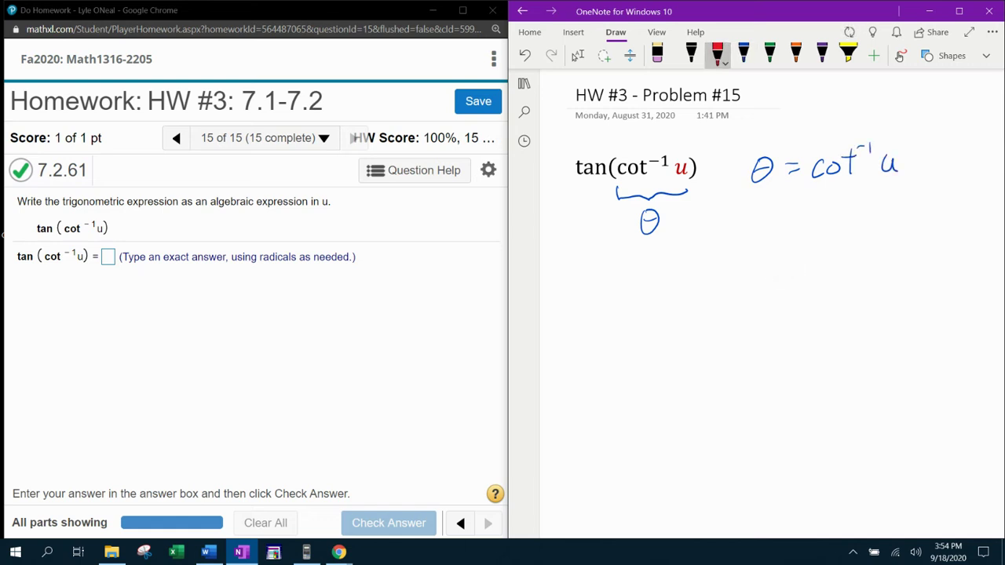
mouse_move(816, 153)
mouse_down()
mouse_move(856, 182)
mouse_move(860, 134)
mouse_move(817, 151)
mouse_move(789, 138)
mouse_move(743, 153)
mouse_move(757, 154)
mouse_up()
Write cot θ = u in blue below the first equation.
click(744, 54)
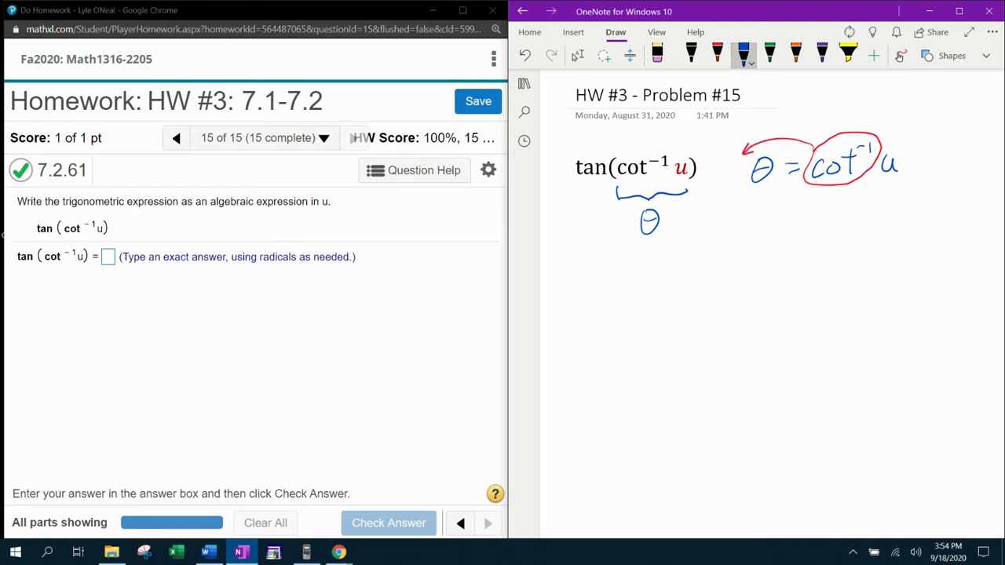
mouse_move(746, 232)
mouse_down()
mouse_move(743, 249)
mouse_move(788, 226)
mouse_up()
mouse_move(779, 215)
mouse_down()
mouse_move(784, 247)
mouse_move(810, 218)
mouse_up()
drag(802, 227, 840, 227)
mouse_move(825, 234)
mouse_down()
mouse_move(876, 225)
mouse_move(882, 239)
mouse_up()
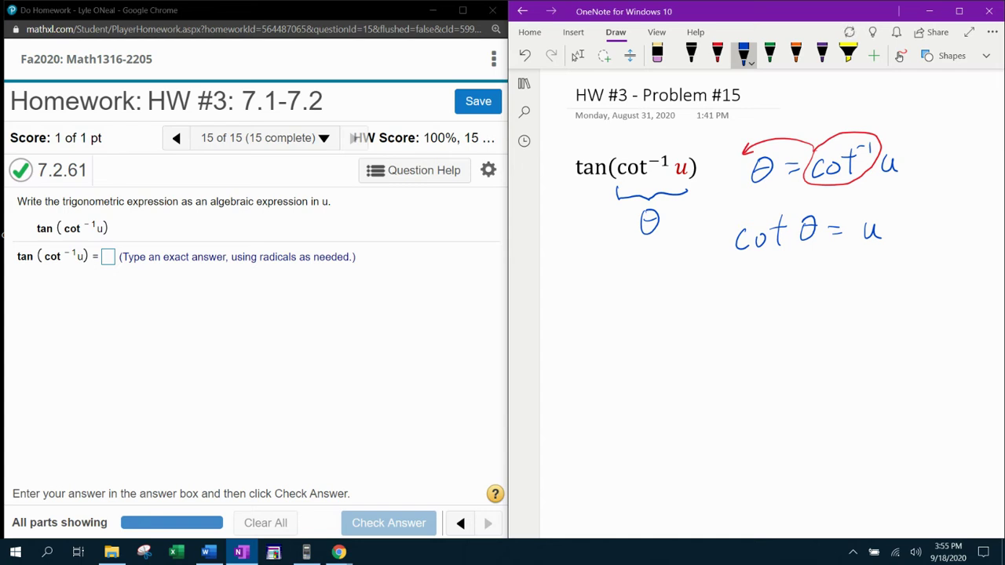
click(691, 55)
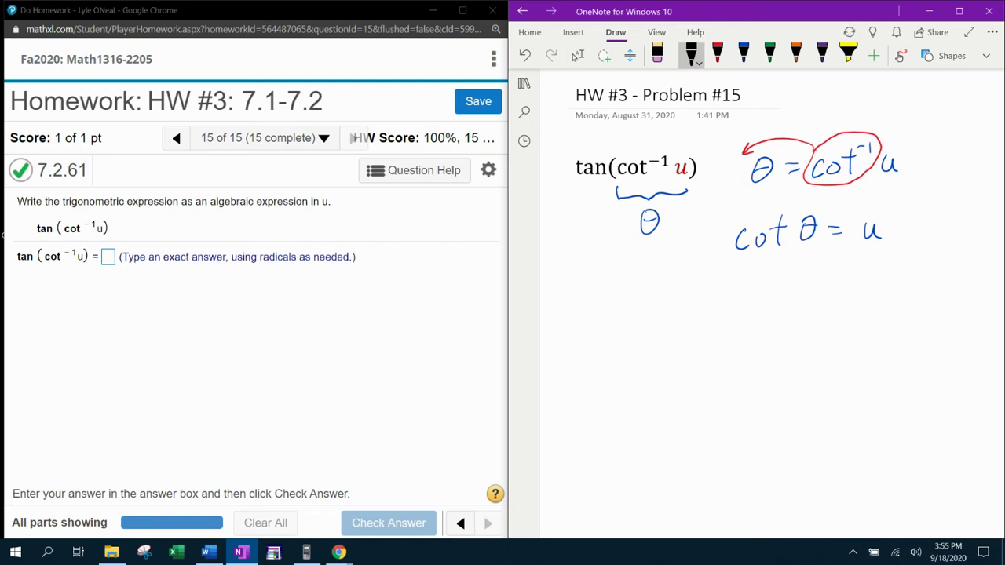
Draw black axes and a green right triangle at the origin, labelling angle θ, side y and hypotenuse r.
drag(670, 292, 675, 479)
drag(575, 414, 819, 403)
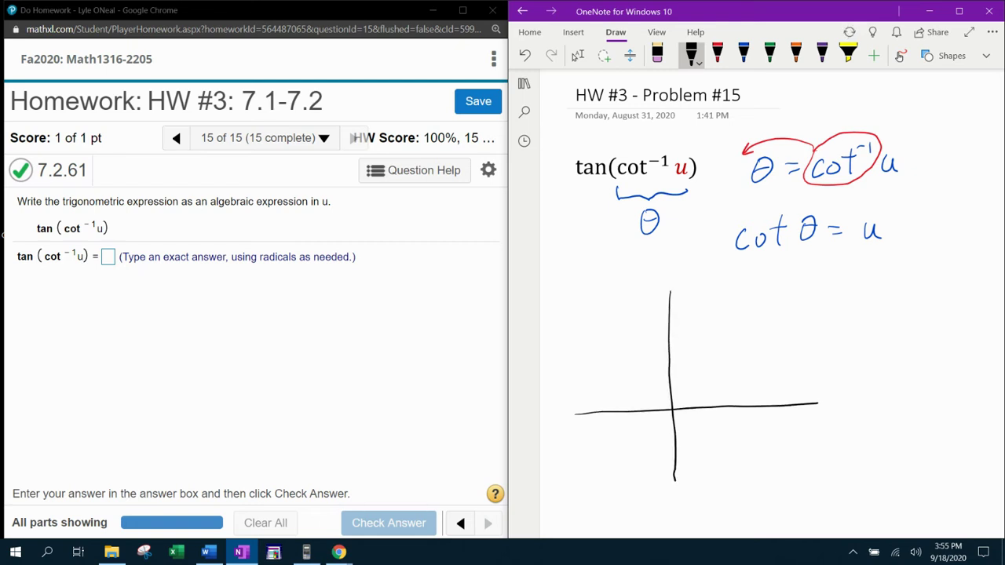
click(770, 54)
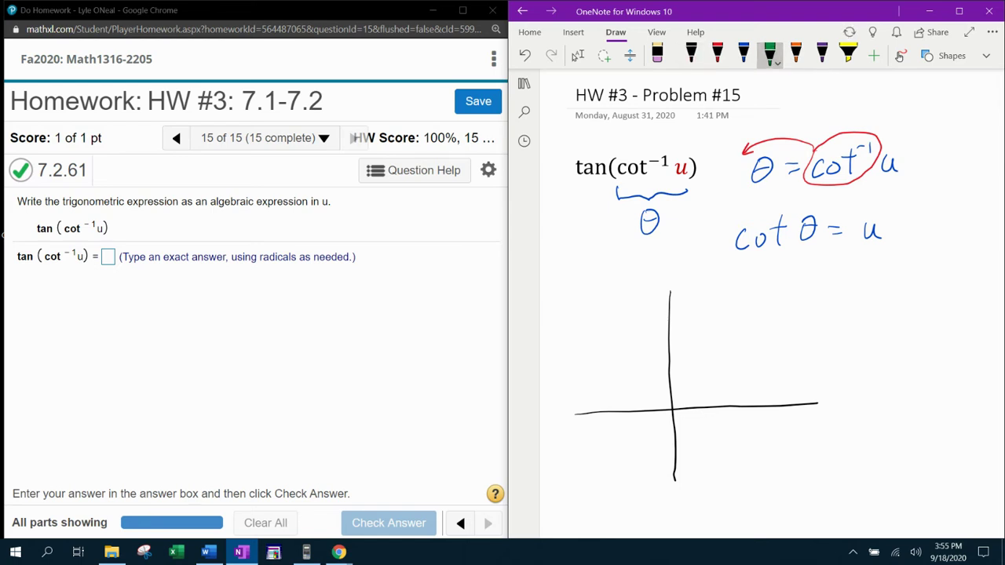
mouse_move(673, 407)
mouse_down()
mouse_move(816, 297)
mouse_move(816, 404)
mouse_up()
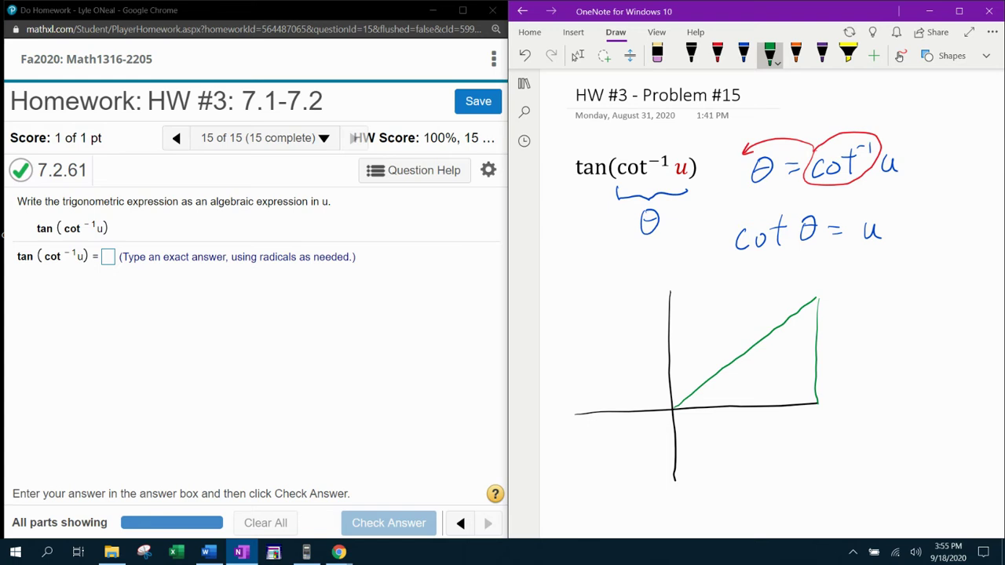
mouse_move(705, 389)
mouse_down()
mouse_move(709, 410)
mouse_move(723, 385)
mouse_move(768, 404)
mouse_move(757, 404)
mouse_up()
drag(799, 353, 802, 381)
drag(816, 299, 818, 312)
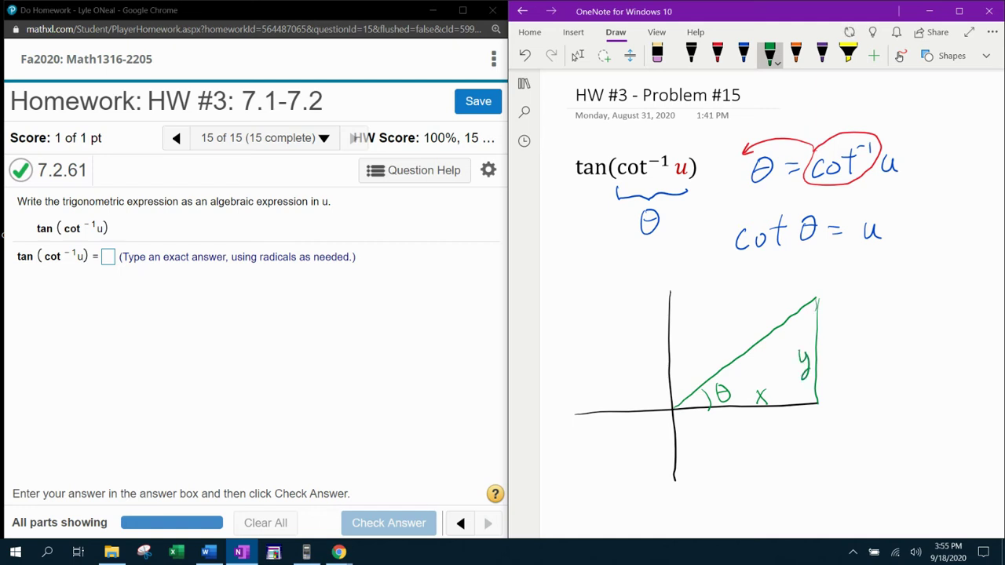
drag(751, 350, 764, 351)
Extend to cot θ = u/1 = x/y, circle u↔x and 1↔y, and label base u and side 1 in red.
click(743, 53)
mouse_move(861, 244)
mouse_down()
mouse_move(881, 244)
mouse_move(869, 271)
mouse_up()
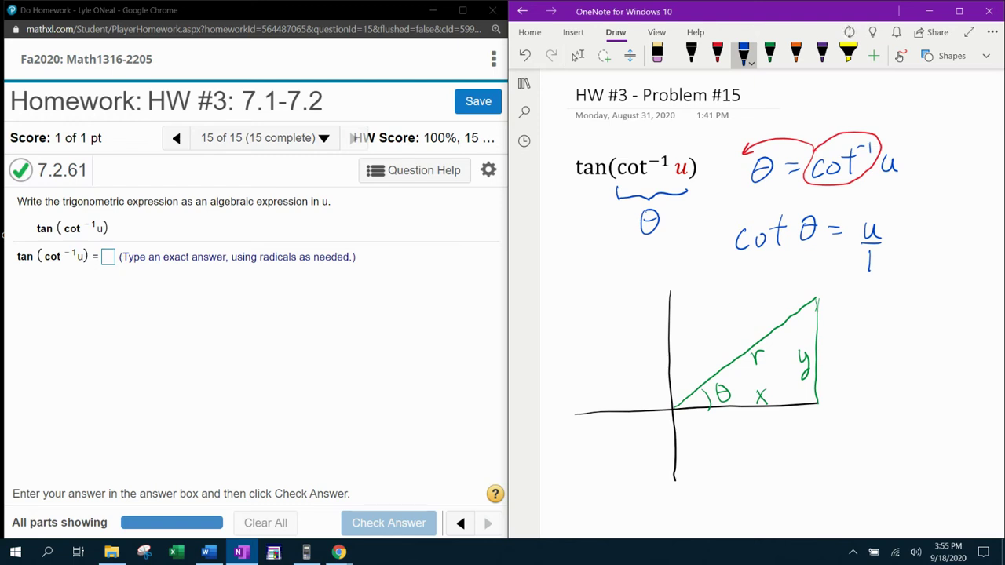
click(717, 54)
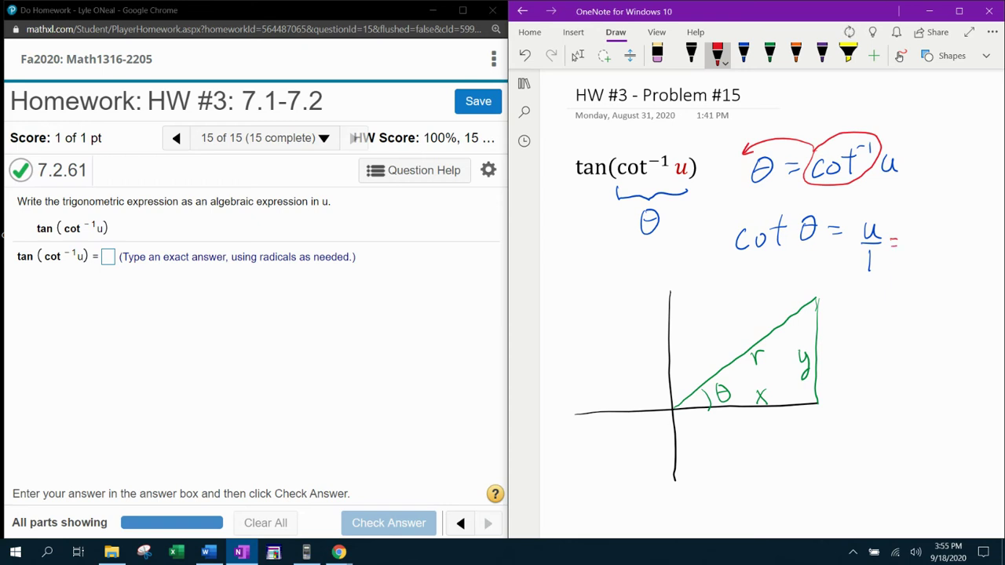
mouse_move(917, 219)
mouse_down()
mouse_move(932, 234)
mouse_move(916, 236)
mouse_up()
mouse_move(909, 240)
mouse_down()
mouse_move(934, 239)
mouse_move(920, 287)
mouse_up()
mouse_move(881, 214)
mouse_down()
mouse_move(855, 234)
mouse_move(926, 239)
mouse_move(886, 211)
mouse_move(878, 218)
mouse_move(936, 259)
mouse_move(870, 247)
mouse_up()
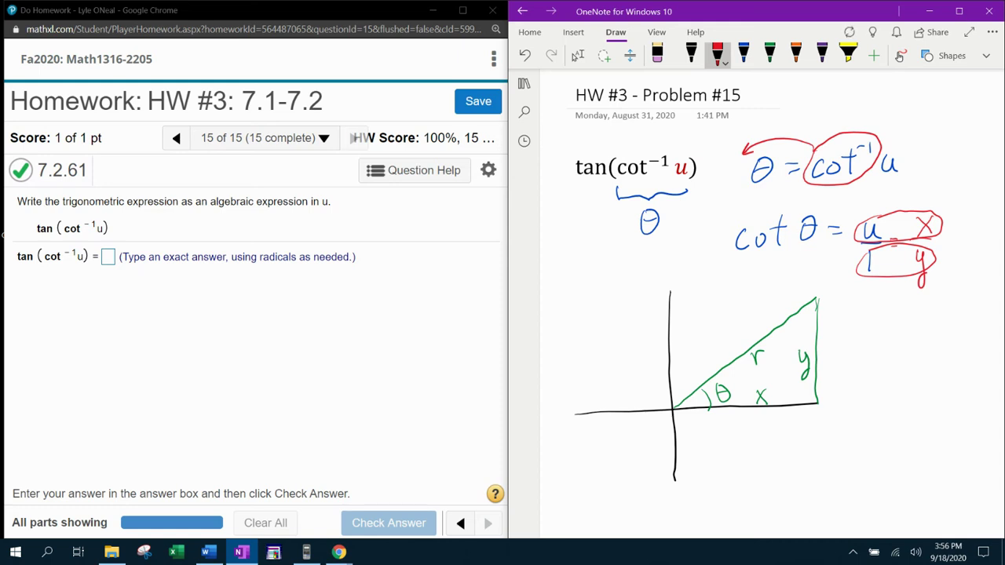
drag(752, 419, 773, 429)
drag(834, 344, 831, 369)
In purple ink, write x² + y² = r² and substitute to get u² + 1² = r².
click(821, 53)
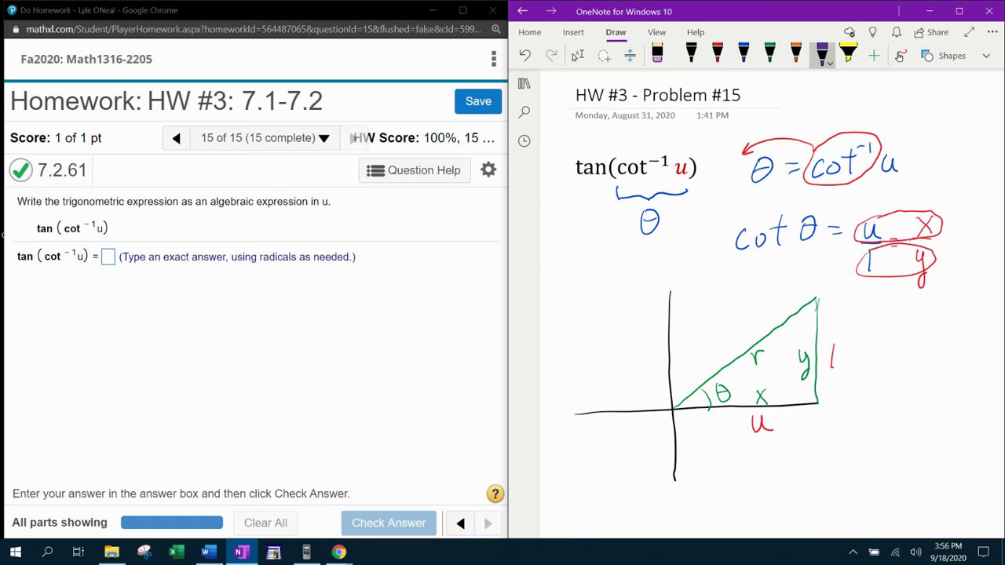
mouse_move(876, 352)
mouse_down()
mouse_move(885, 374)
mouse_move(870, 375)
mouse_move(904, 351)
mouse_move(908, 368)
mouse_up()
drag(903, 363, 931, 391)
drag(932, 342, 958, 354)
drag(948, 361, 989, 344)
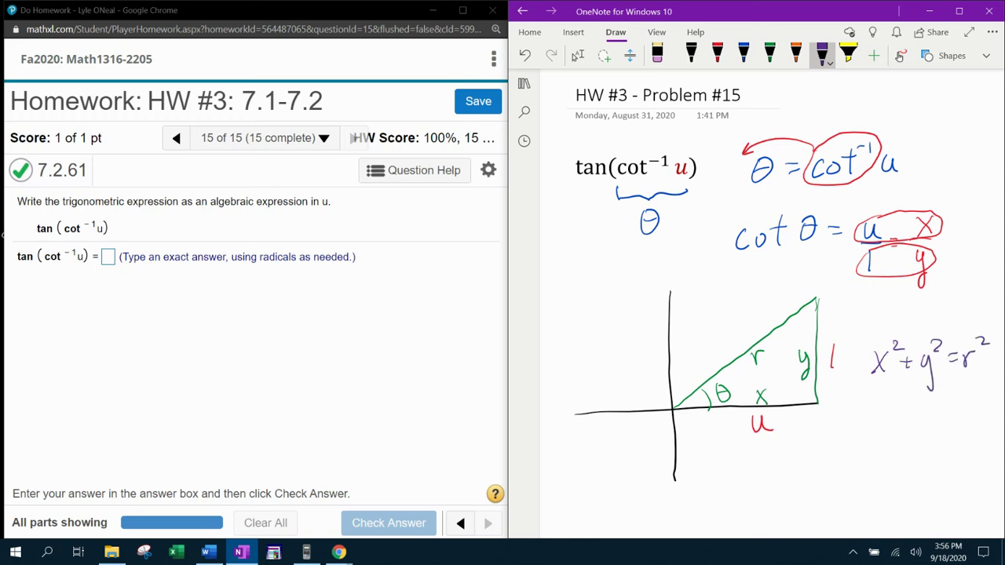
mouse_move(855, 409)
mouse_down()
mouse_move(870, 428)
mouse_move(885, 405)
mouse_up()
mouse_move(884, 414)
mouse_down()
mouse_move(909, 423)
mouse_move(929, 402)
mouse_move(944, 405)
mouse_up()
drag(933, 413, 983, 401)
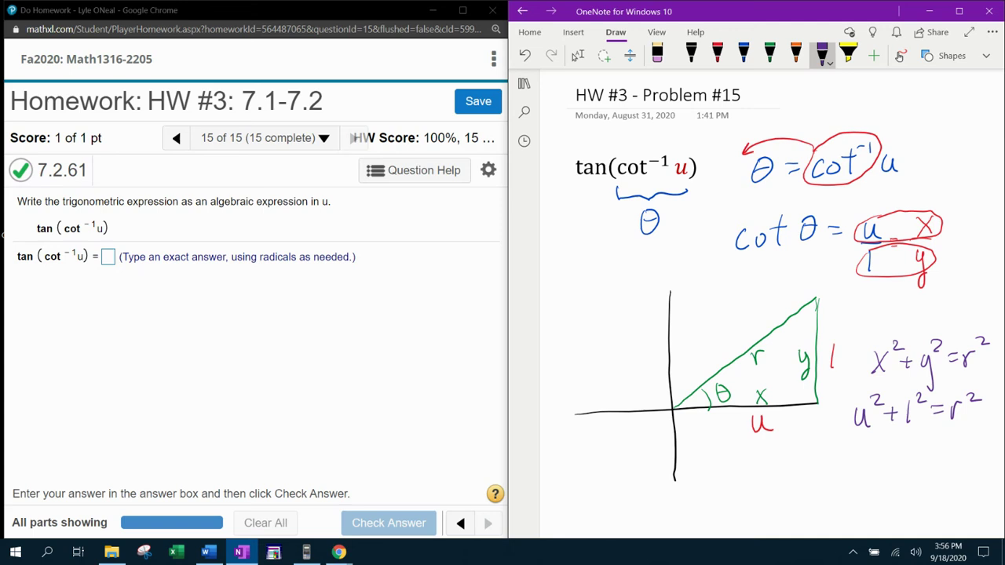
In red, take square roots of both sides and write r = √(u² + 1) below.
drag(944, 492, 807, 424)
click(577, 55)
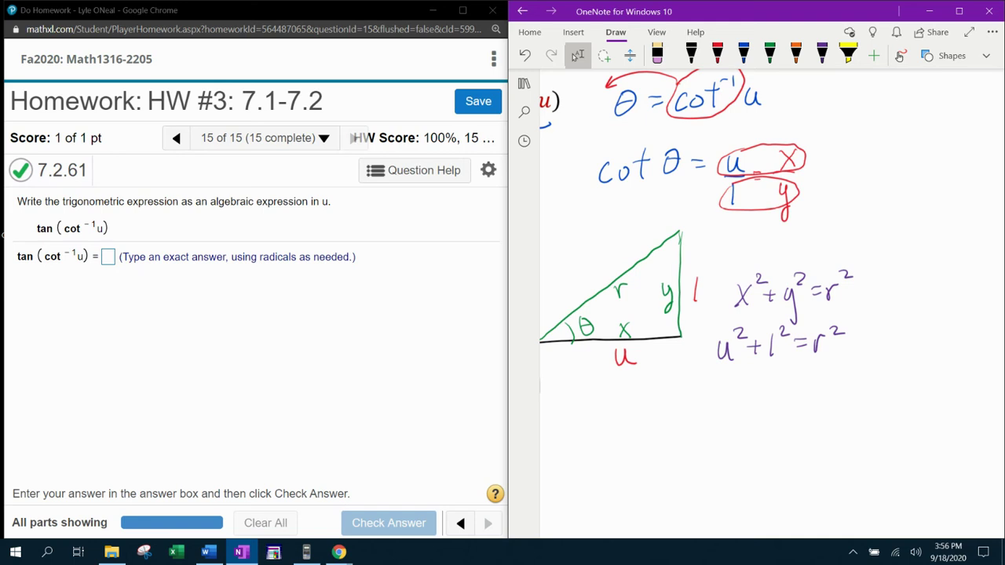
click(822, 55)
click(717, 55)
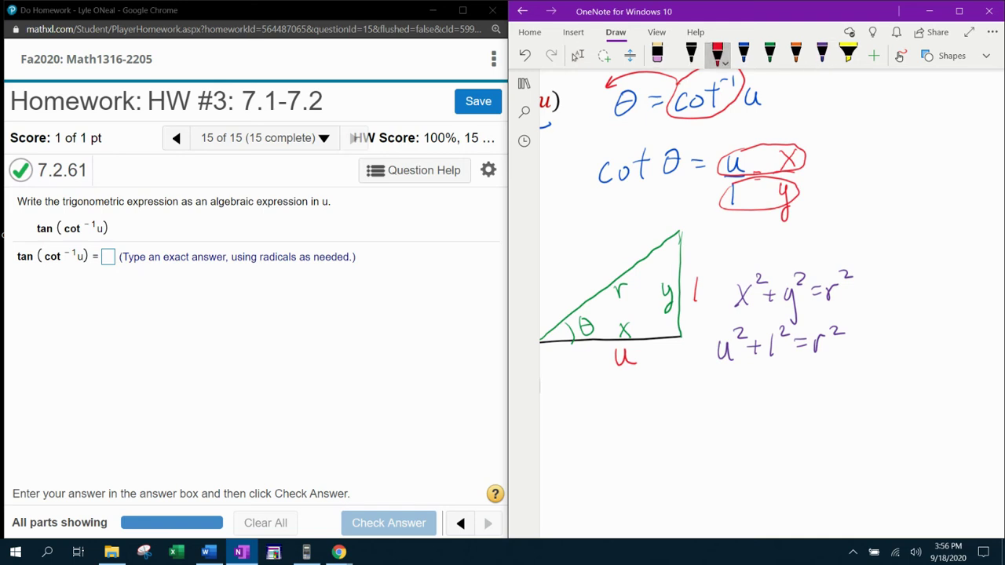
mouse_move(705, 349)
mouse_down()
mouse_move(717, 322)
mouse_move(776, 320)
mouse_move(804, 356)
mouse_move(839, 321)
mouse_move(841, 333)
mouse_up()
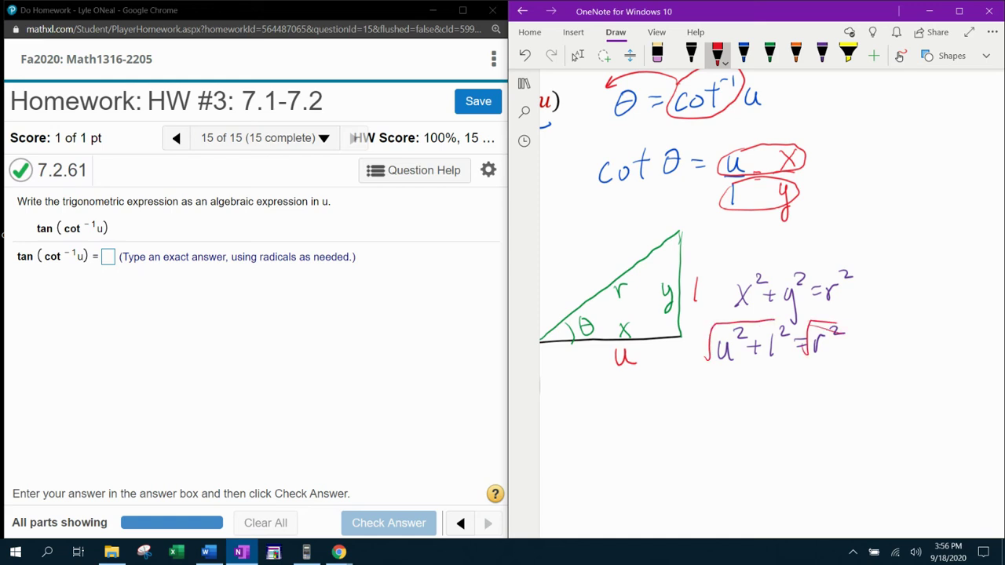
mouse_move(711, 412)
mouse_down()
mouse_move(750, 411)
mouse_move(771, 389)
mouse_move(843, 390)
mouse_up()
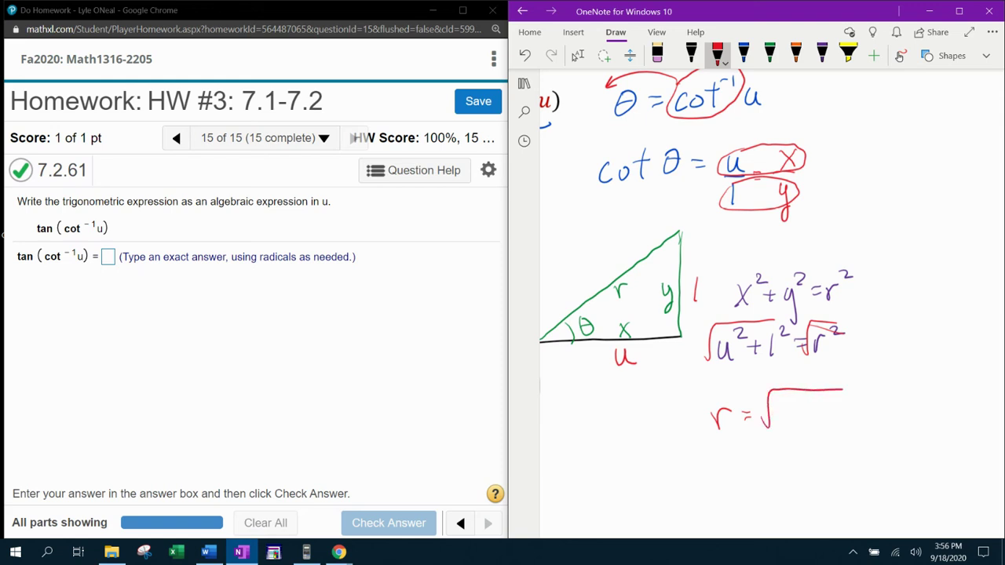
mouse_move(776, 410)
mouse_down()
mouse_move(793, 421)
mouse_move(797, 404)
mouse_move(805, 415)
mouse_move(824, 410)
mouse_move(825, 421)
mouse_up()
Label the triangle's hypotenuse √(u²+1) in red.
scroll(754, 299, left, 5)
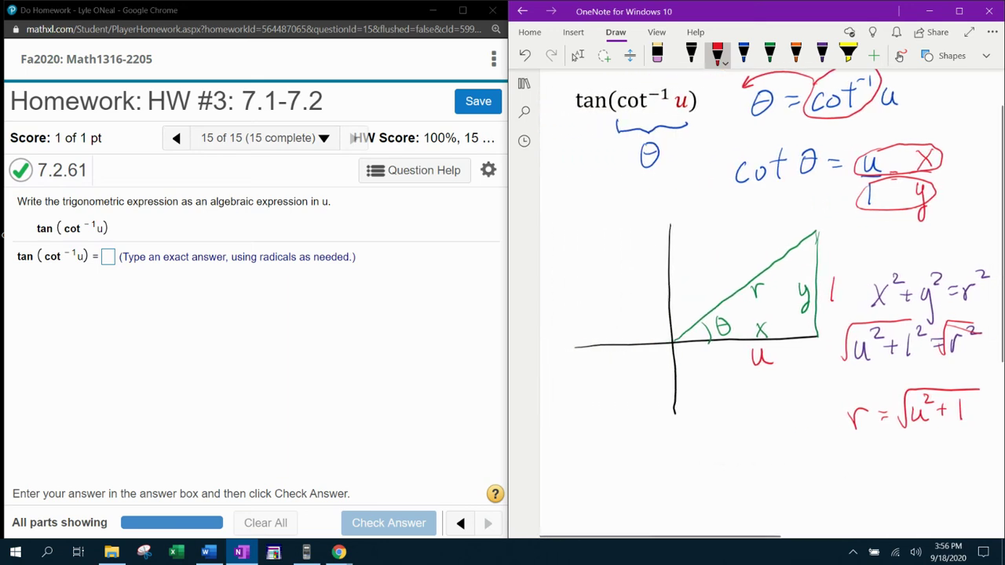
click(577, 55)
click(717, 55)
mouse_move(728, 277)
mouse_down()
mouse_move(720, 257)
mouse_move(760, 233)
mouse_move(732, 279)
mouse_move(762, 259)
mouse_up()
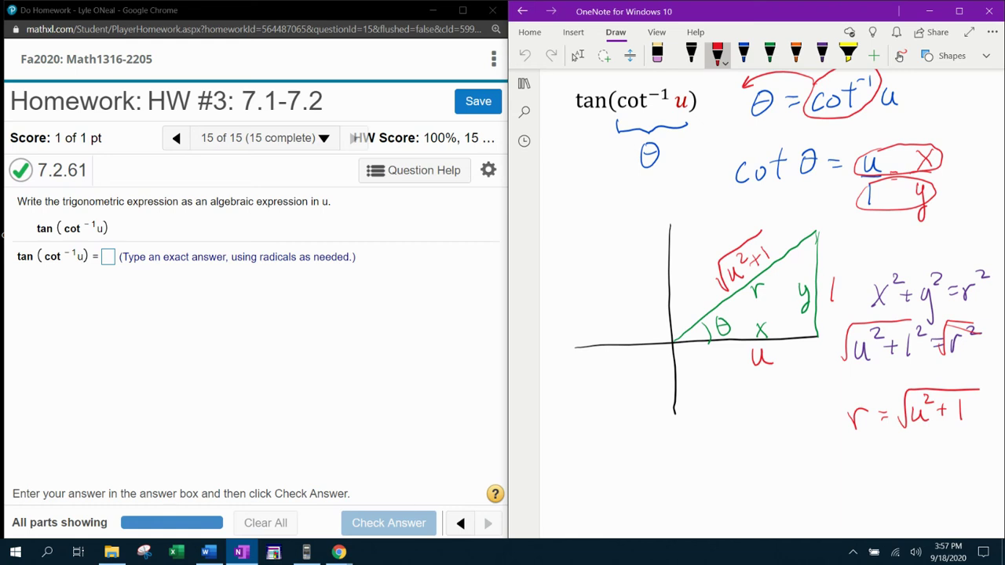
Underline tan and double-underline θ in the original expression in red.
scroll(772, 303, up, 1)
click(577, 55)
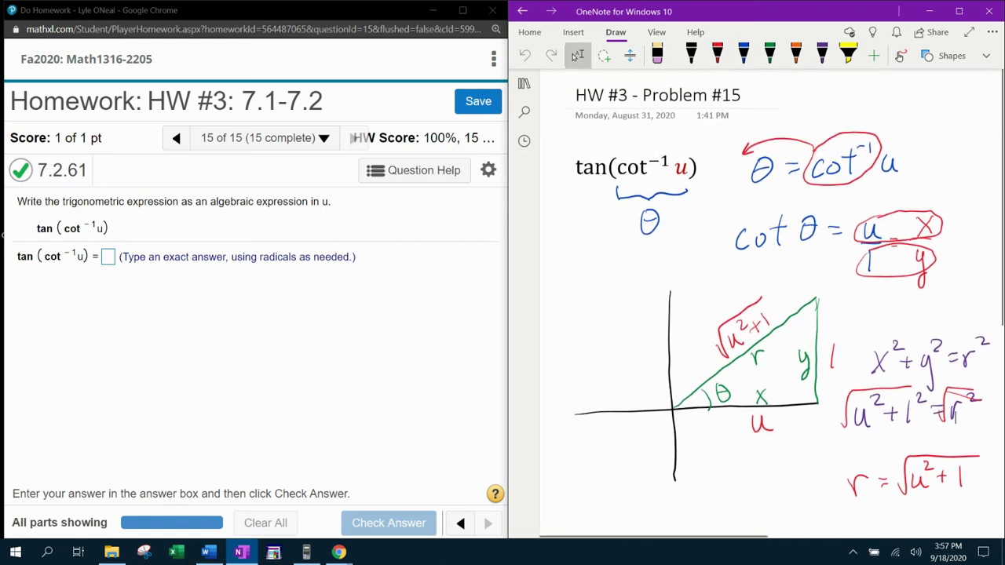
click(717, 55)
drag(578, 184, 602, 182)
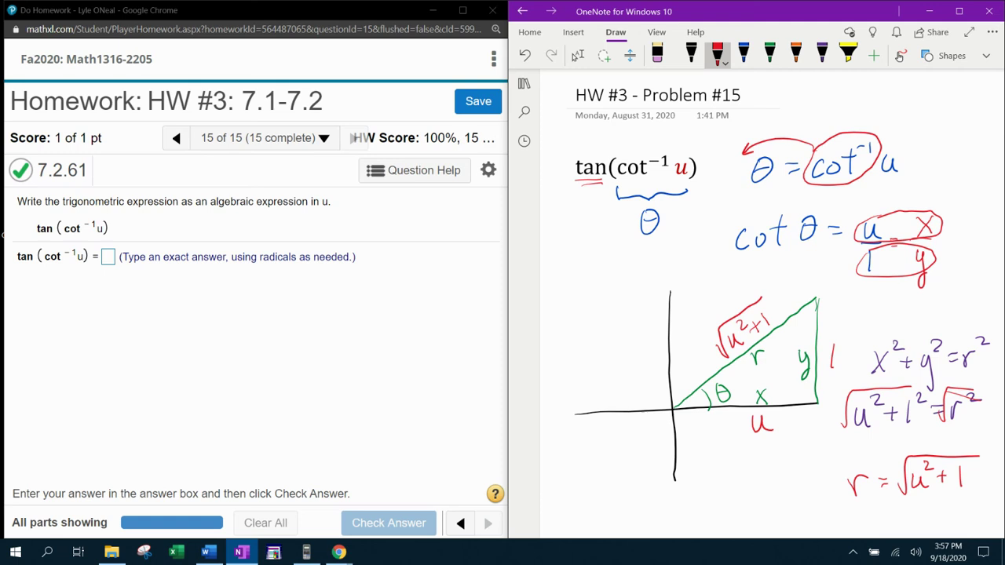
drag(638, 236, 661, 239)
scroll(772, 303, down, 2)
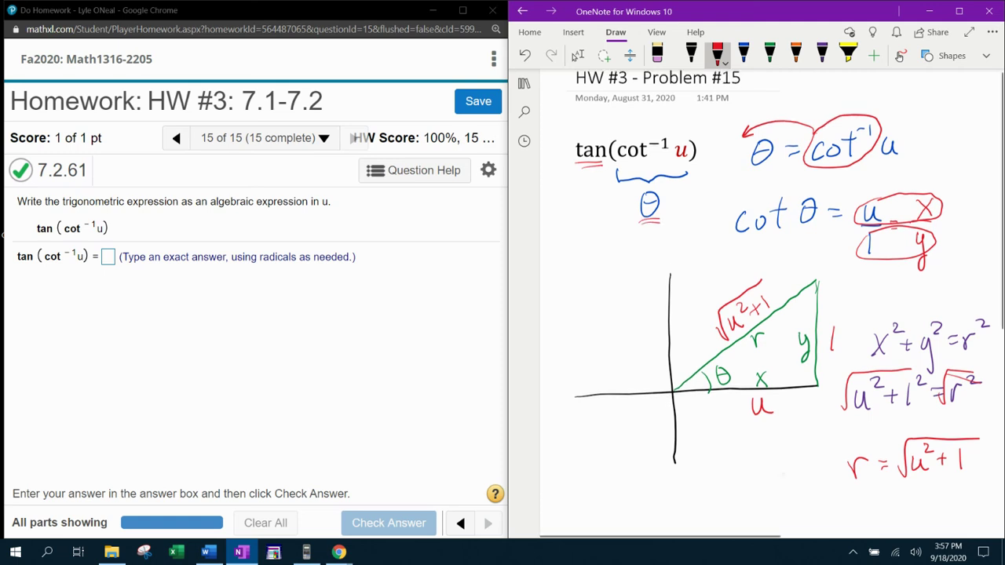
Write tan θ = y/x in red below the graph.
click(577, 55)
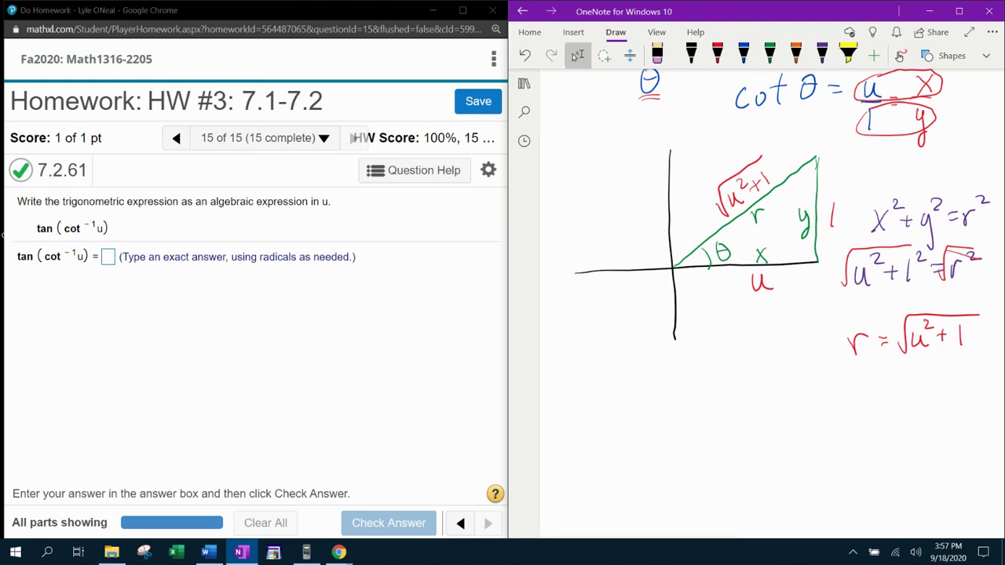
click(717, 55)
mouse_move(591, 400)
mouse_down()
mouse_move(610, 397)
mouse_move(604, 419)
mouse_move(687, 385)
mouse_up()
drag(679, 395, 688, 392)
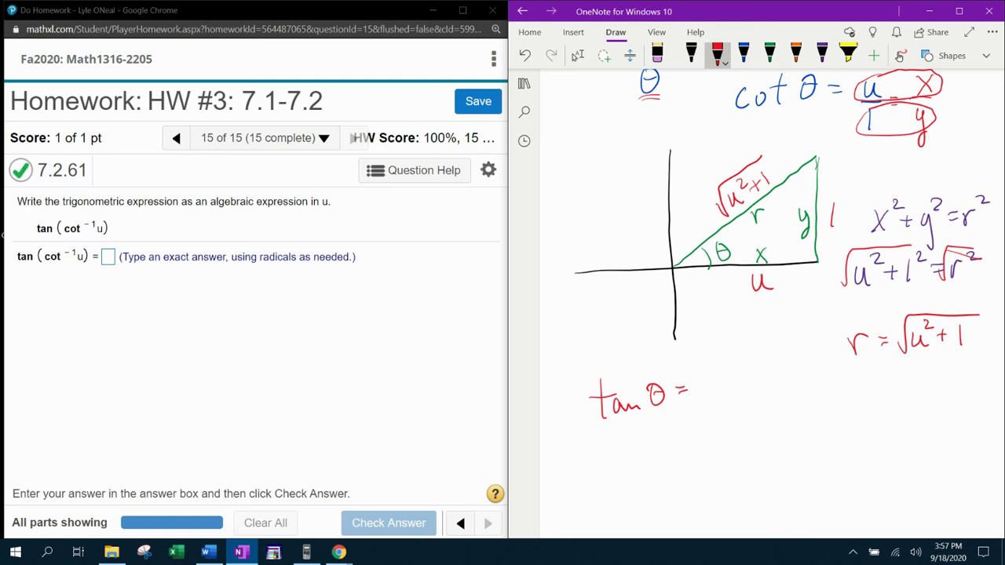
mouse_move(701, 366)
mouse_down()
mouse_move(707, 391)
mouse_move(718, 392)
mouse_move(717, 416)
mouse_up()
drag(717, 401, 706, 417)
Circle the y/1 and x/u side labels, write = 1/u, and box 1/u as the answer.
mouse_move(810, 201)
mouse_down()
mouse_move(811, 238)
mouse_move(816, 200)
mouse_up()
mouse_move(758, 245)
mouse_down()
mouse_move(758, 298)
mouse_move(765, 244)
mouse_up()
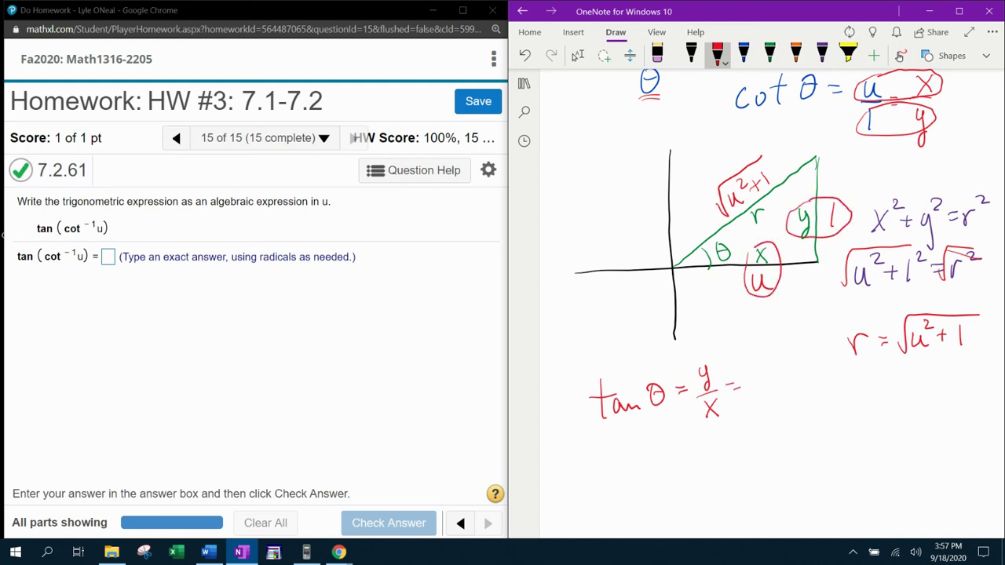
mouse_move(761, 356)
mouse_down()
mouse_move(761, 377)
mouse_move(775, 378)
mouse_move(770, 393)
mouse_up()
mouse_move(745, 353)
mouse_down()
mouse_move(777, 417)
mouse_move(746, 352)
mouse_up()
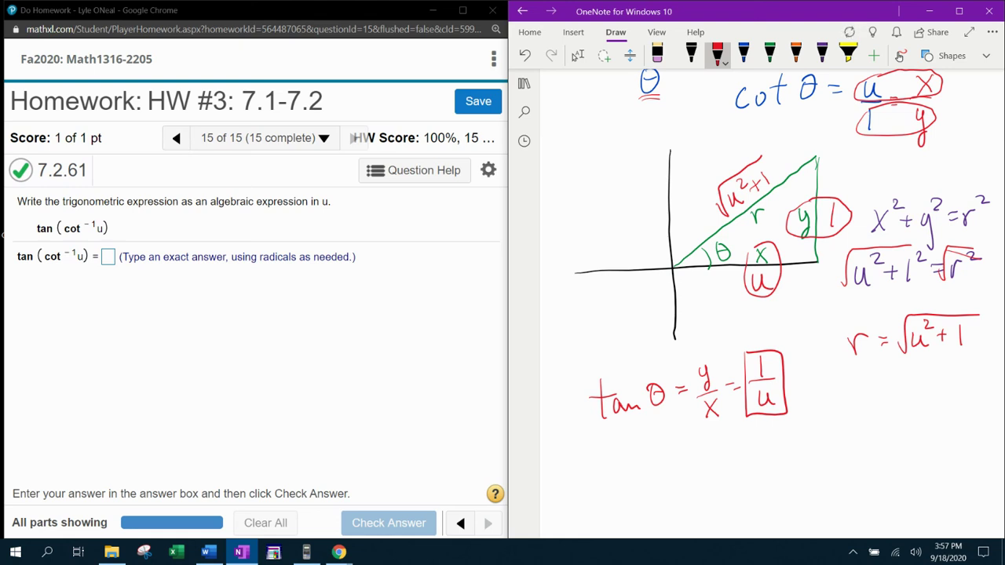
Loop the r = √(u²+1) working and the √(u²+1) hypotenuse label in orange.
click(795, 54)
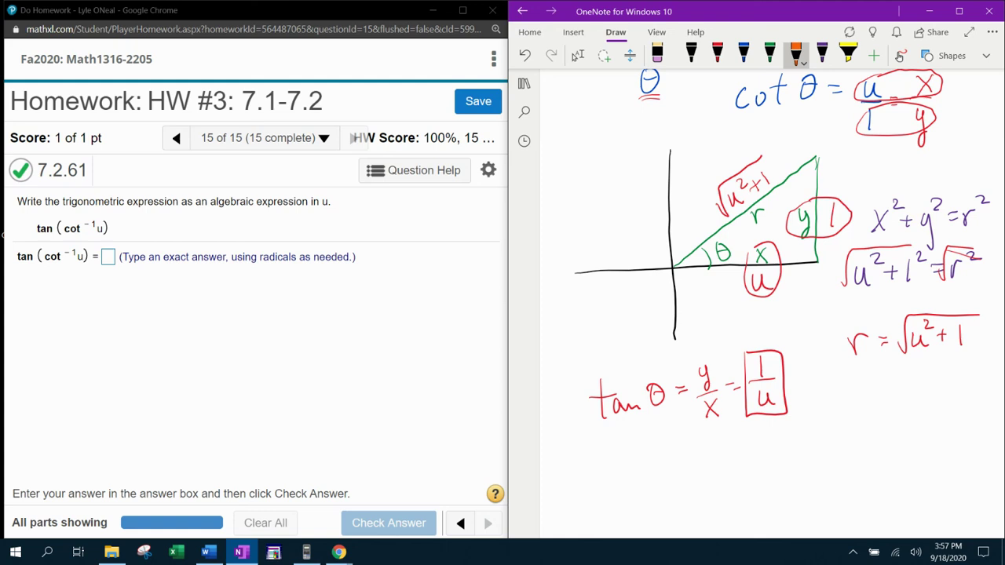
mouse_move(867, 192)
mouse_down()
mouse_move(834, 308)
mouse_move(958, 365)
mouse_move(993, 229)
mouse_move(887, 183)
mouse_move(867, 193)
mouse_up()
mouse_move(737, 162)
mouse_down()
mouse_move(710, 214)
mouse_move(786, 200)
mouse_move(734, 161)
mouse_up()
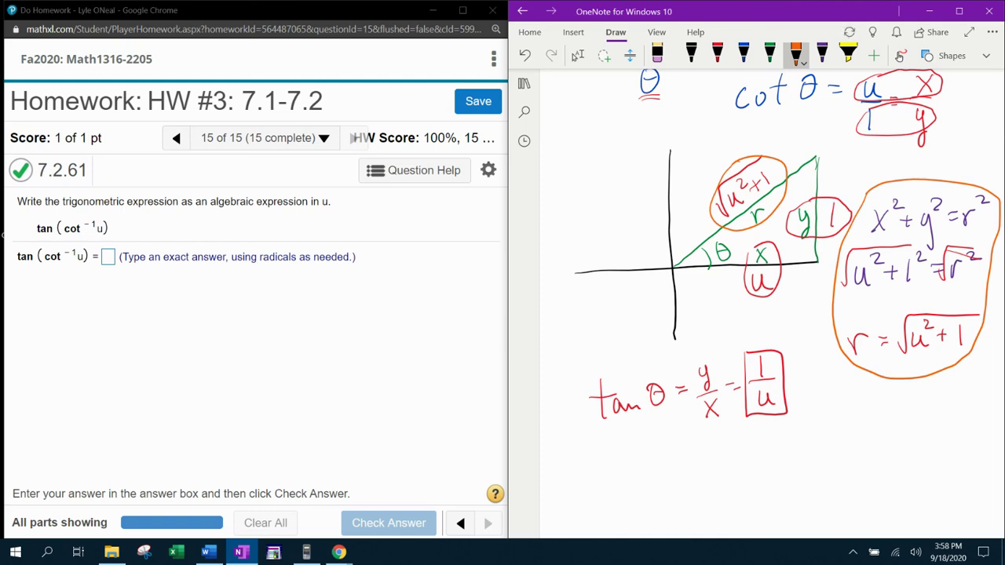
scroll(785, 306, up, 3)
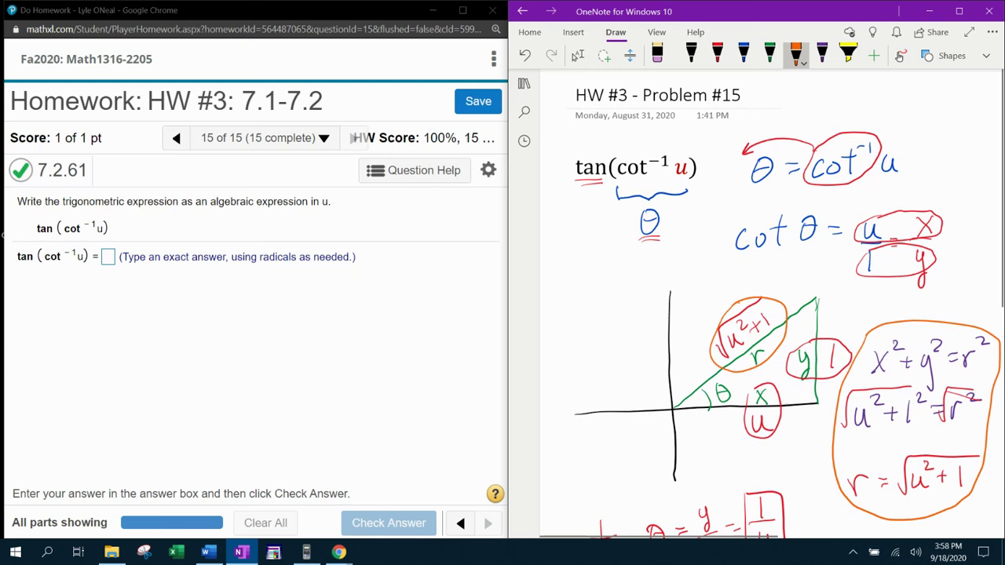
scroll(786, 306, down, 1)
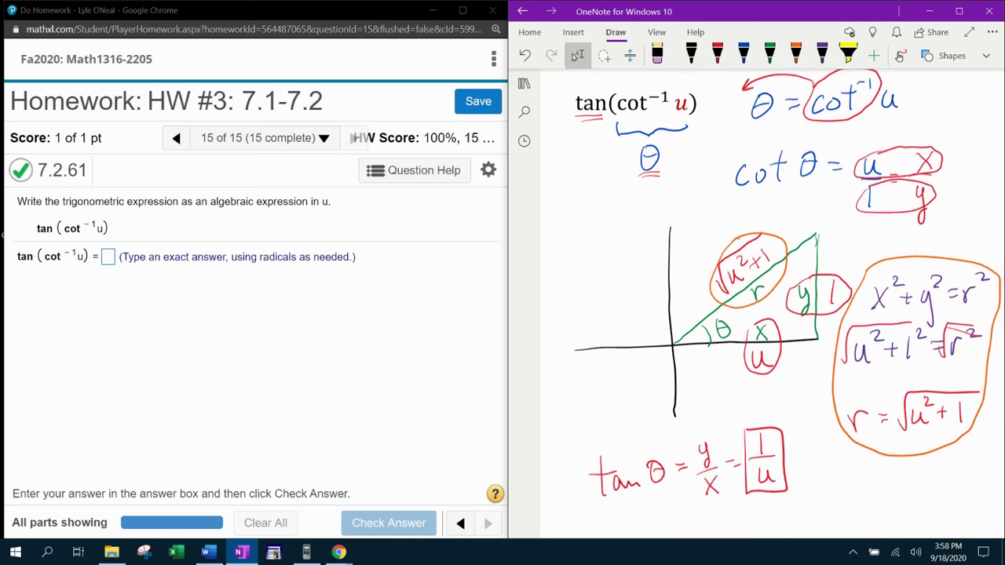
scroll(785, 307, up, 1)
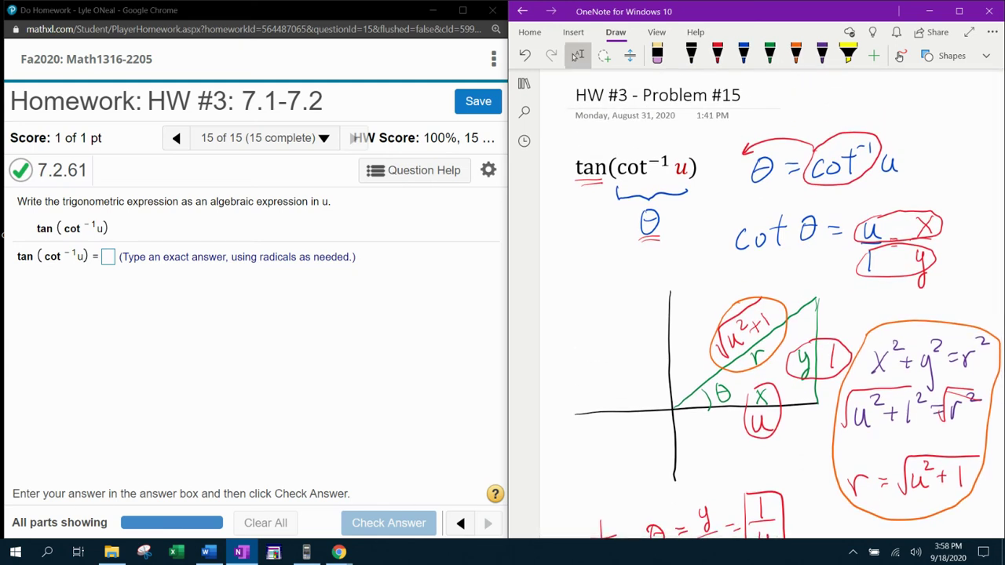
Enter 1/u in the MathXL answer box and check it, receiving the 'Fantastic!' confirmation.
click(111, 259)
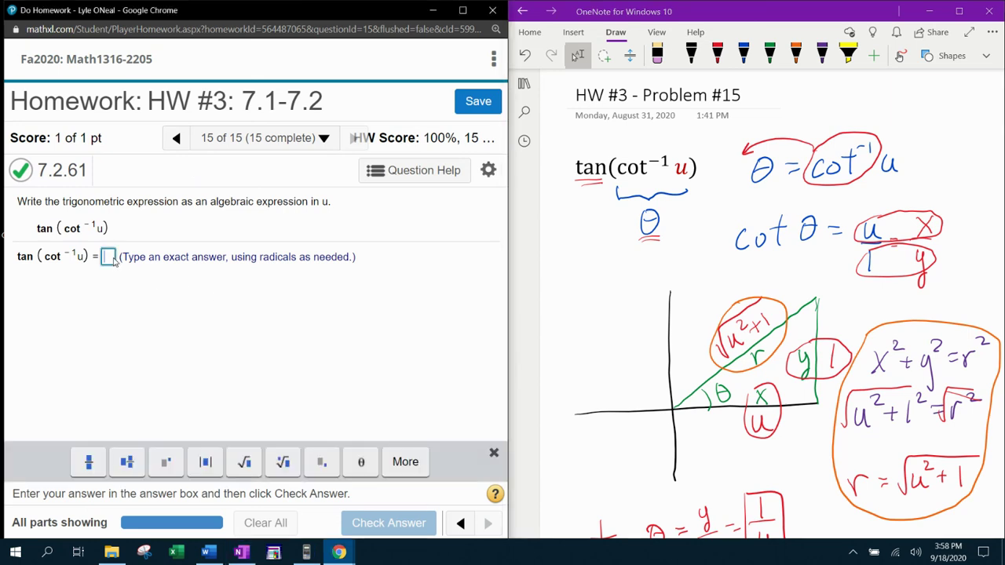
text(1/u)
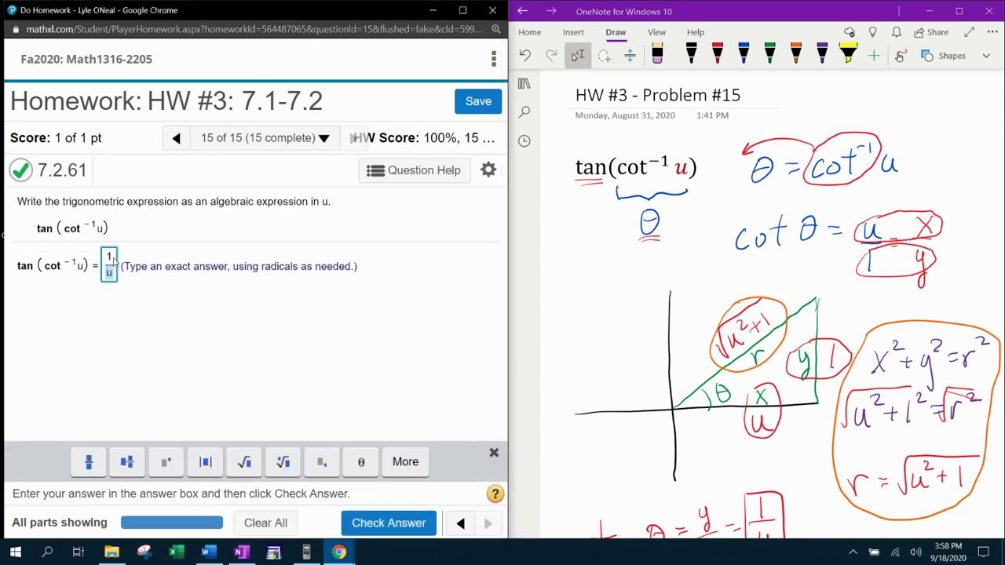
key(Return)
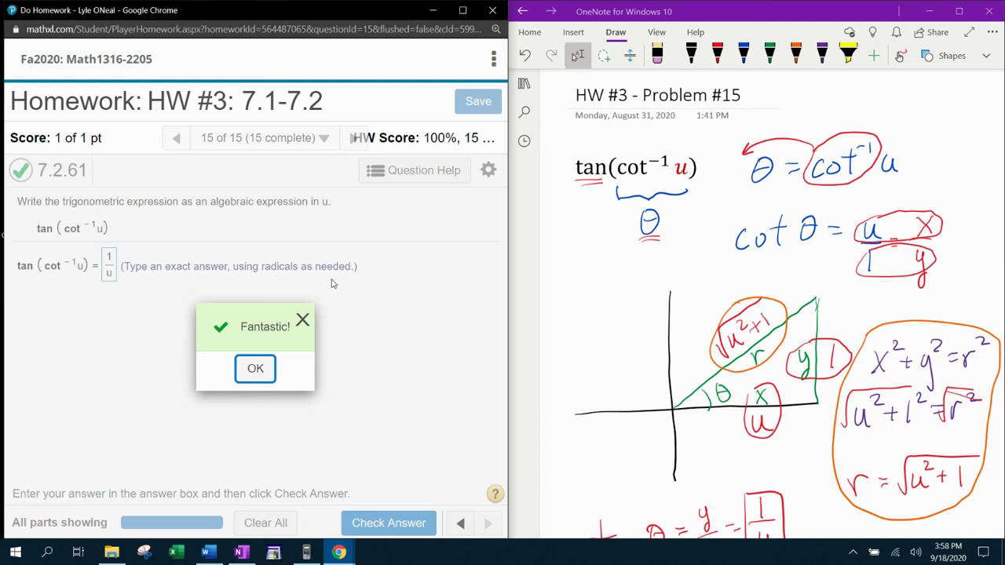
click(549, 180)
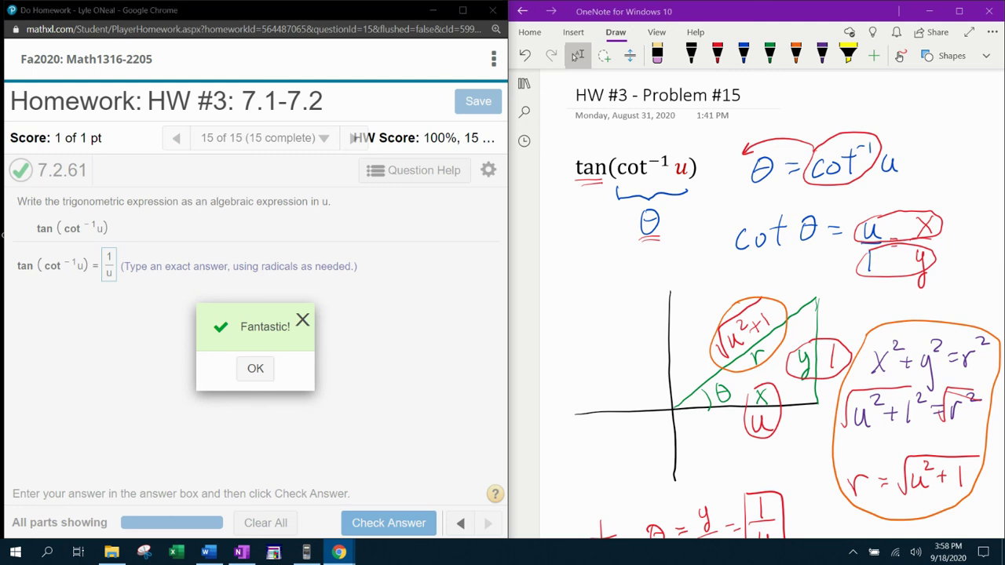